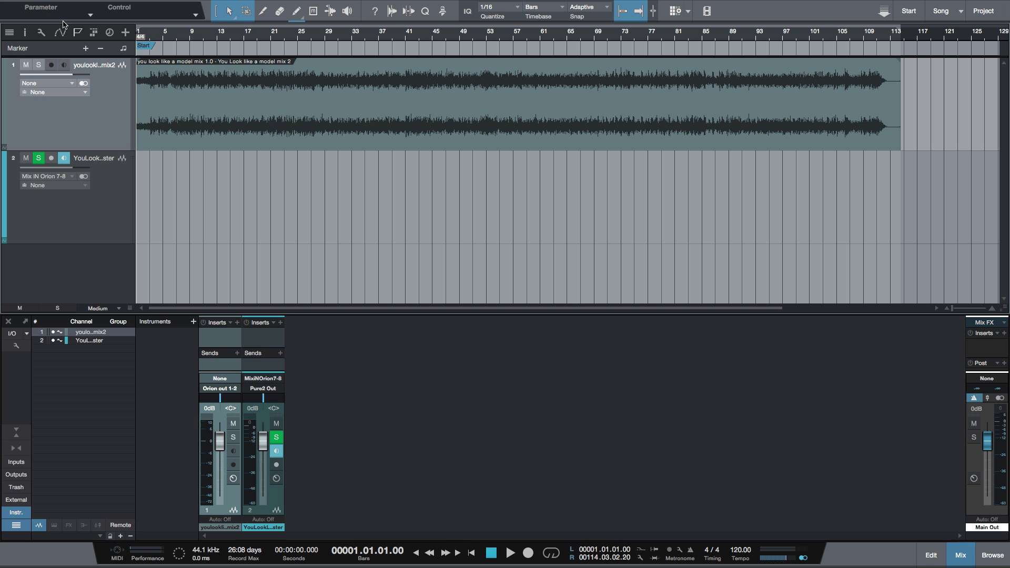
Briefly show and hide the effects browser, then view and close the song information.
key(F5)
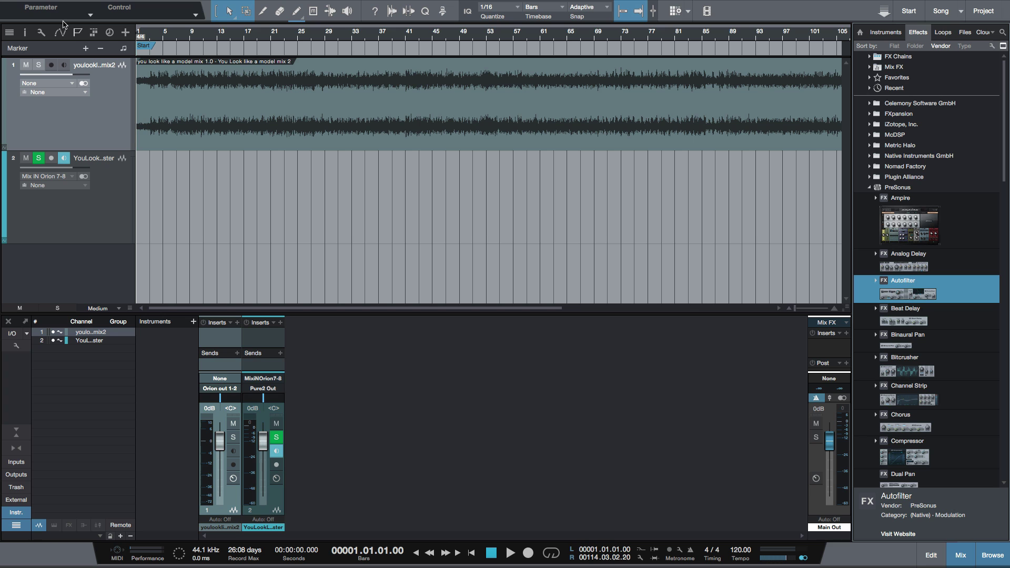
key(F5)
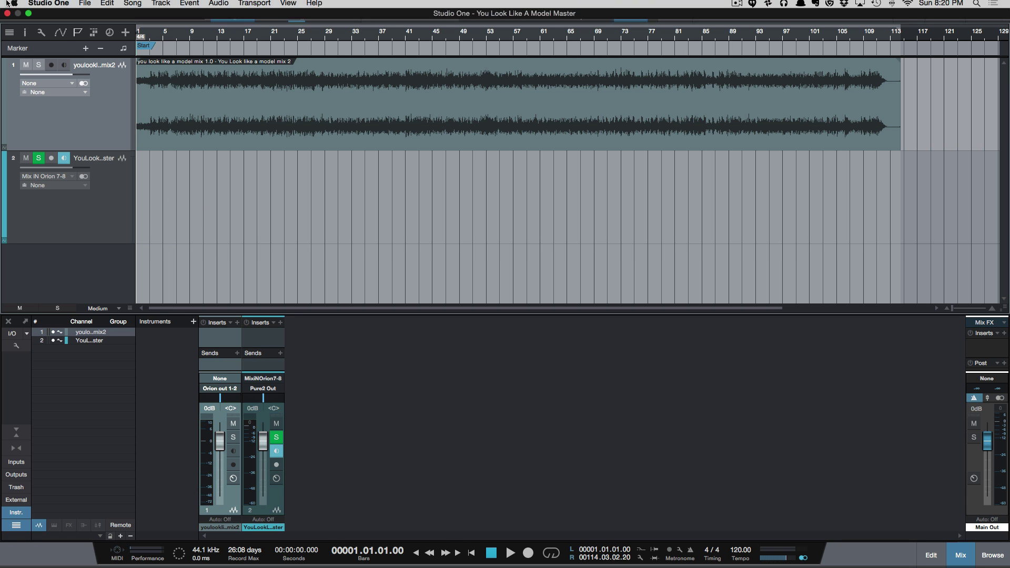
click(58, 5)
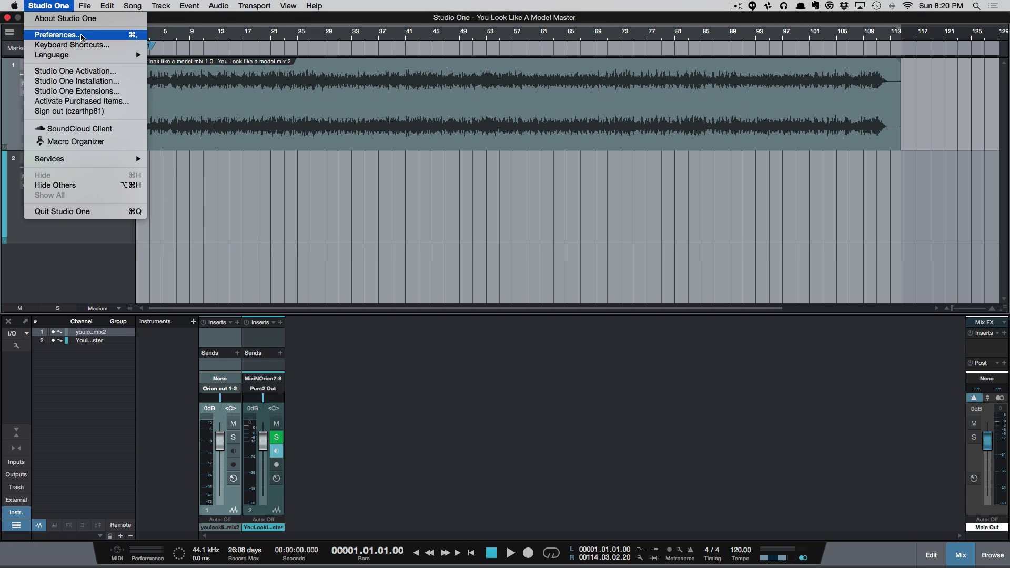
mouse_move(126, 5)
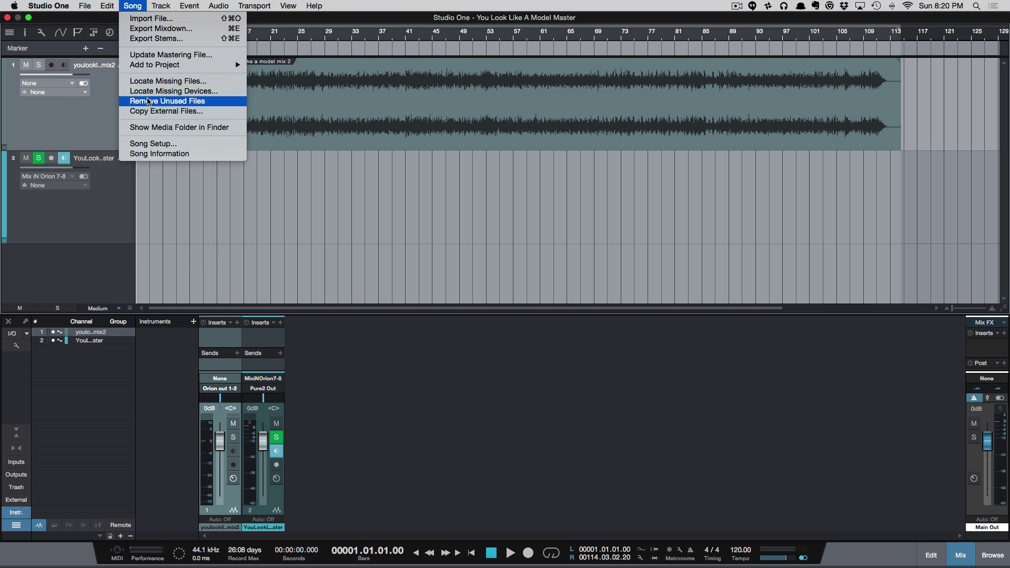
click(156, 153)
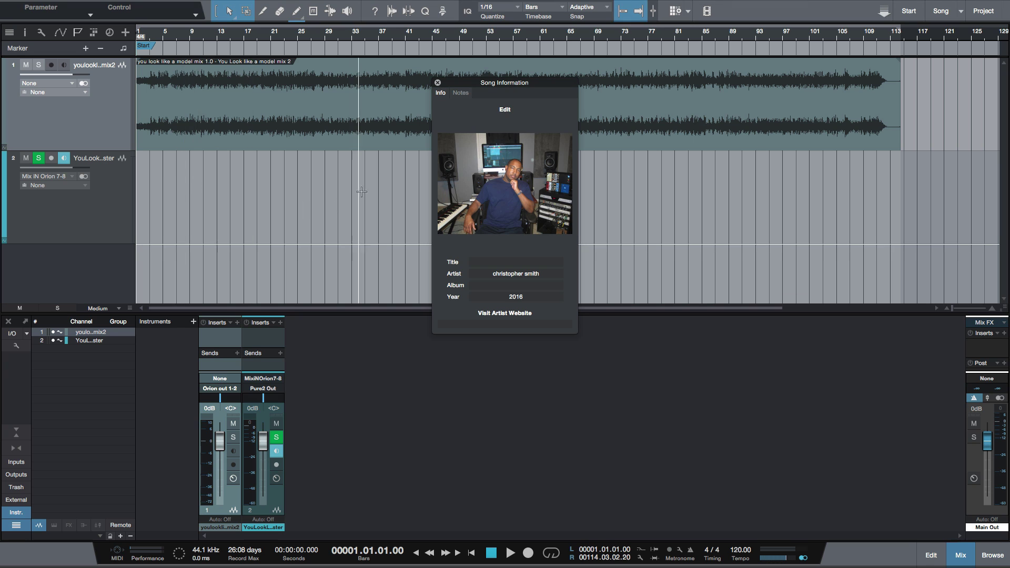
click(437, 83)
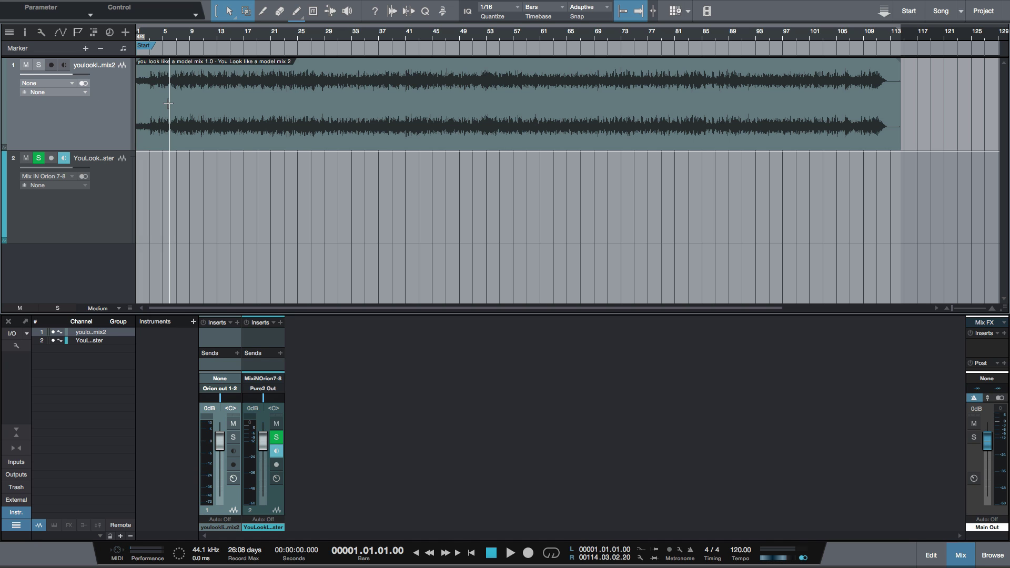
Select track 2 as the current track, after briefly selecting track 1.
click(111, 206)
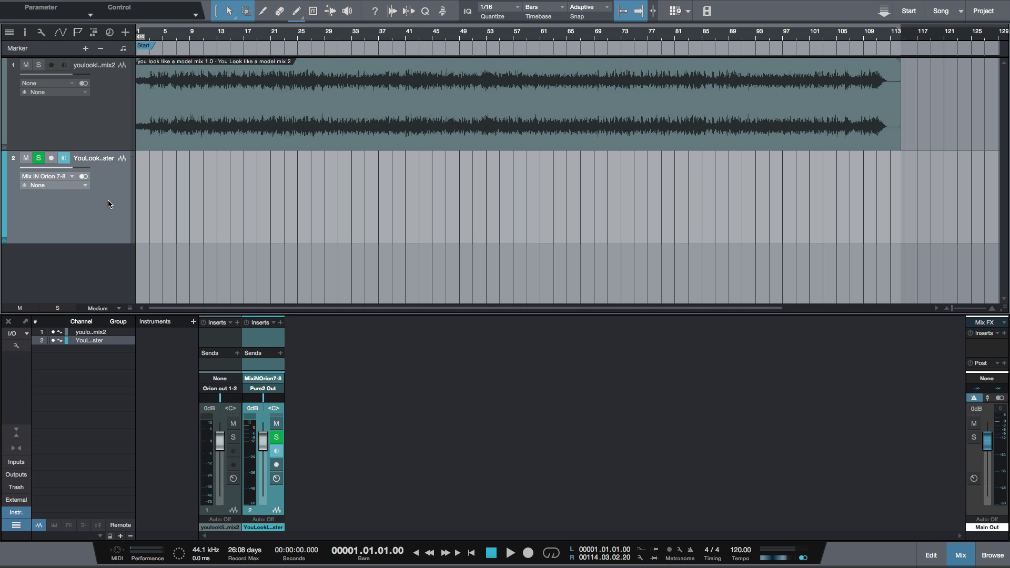
click(93, 135)
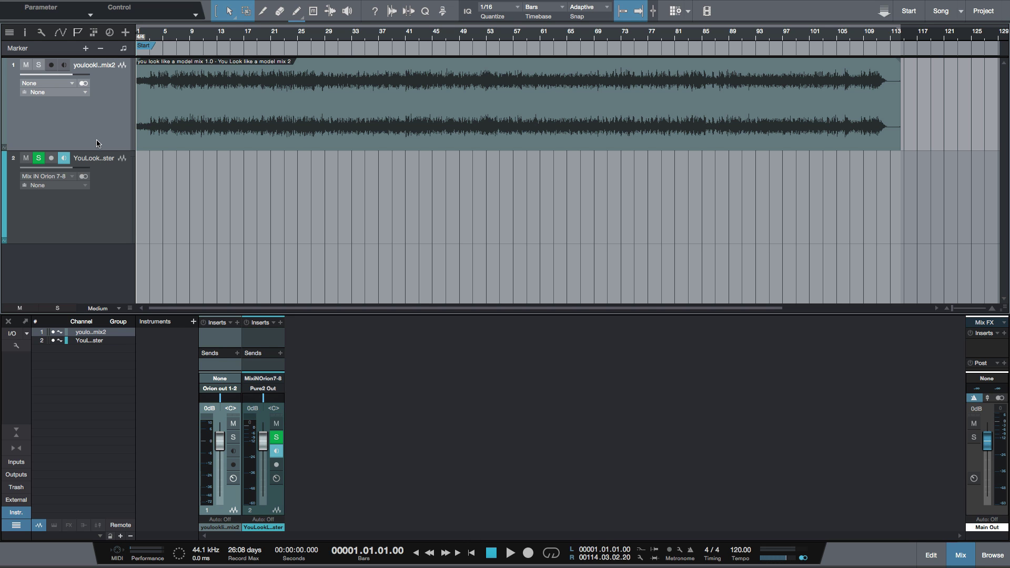
click(111, 215)
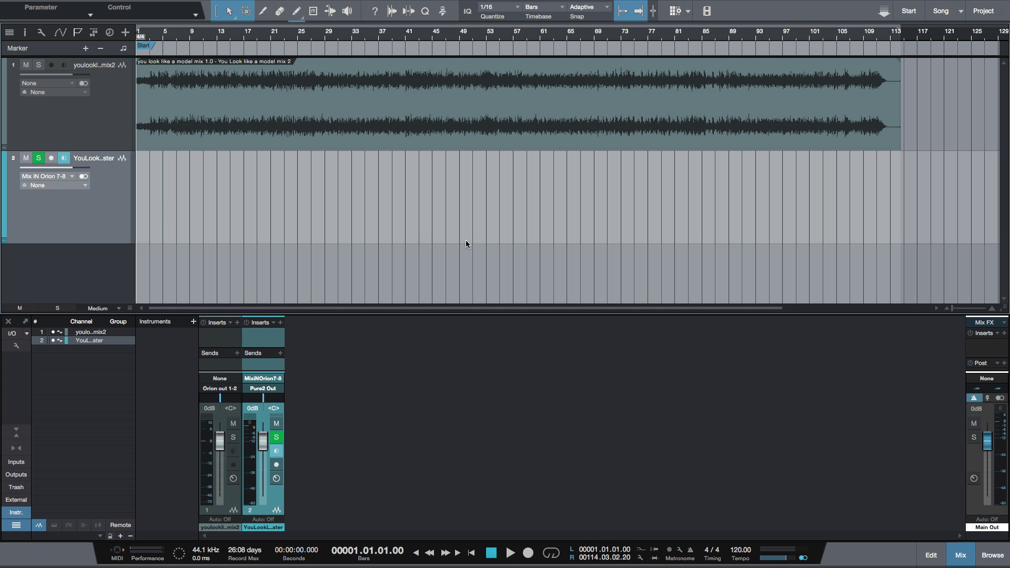
Re-toggle track 2's Solo and Monitor, then play briefly to confirm the mix reaches it.
click(38, 159)
click(64, 158)
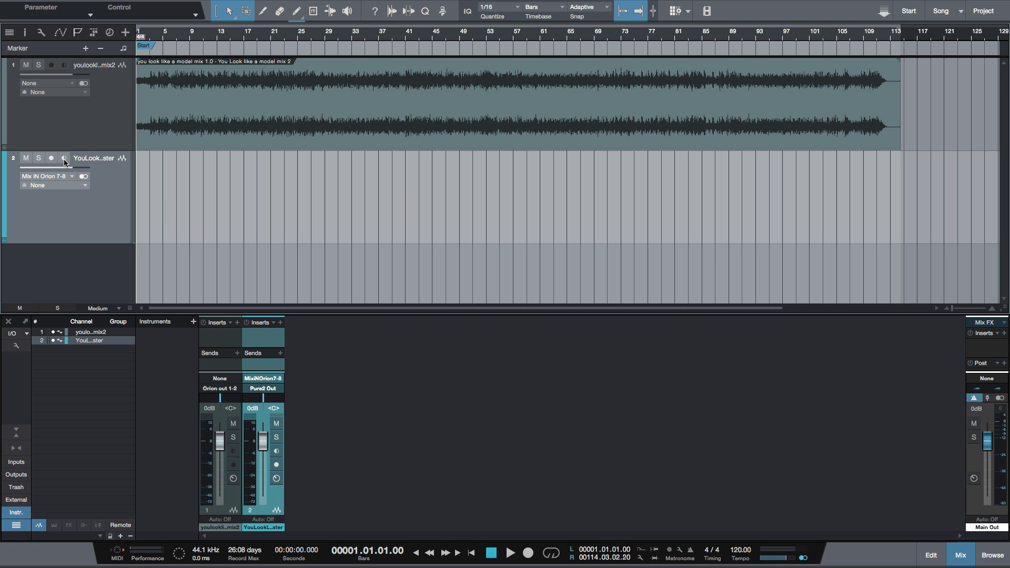
click(64, 159)
click(38, 158)
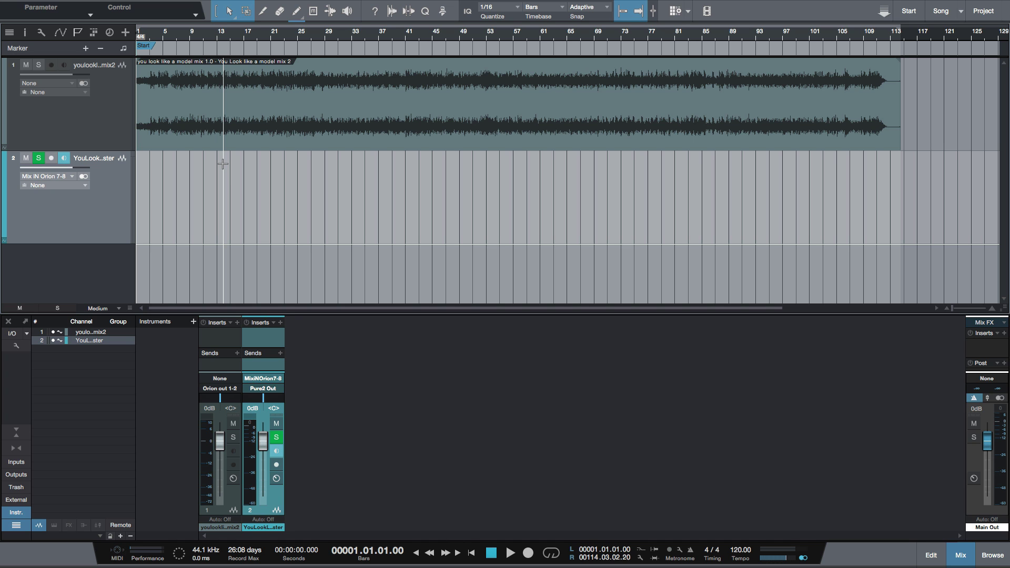
key(space)
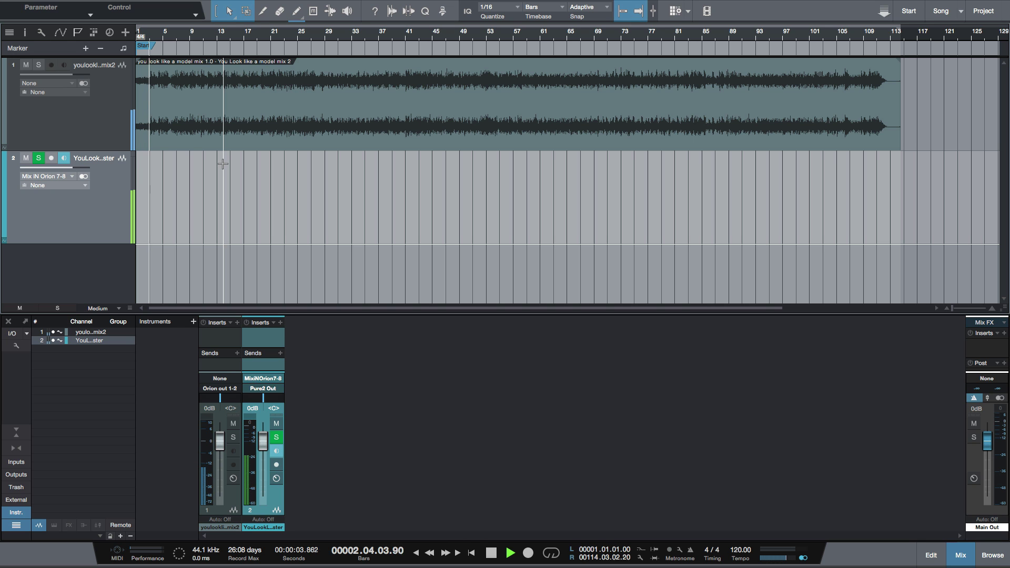
key(space)
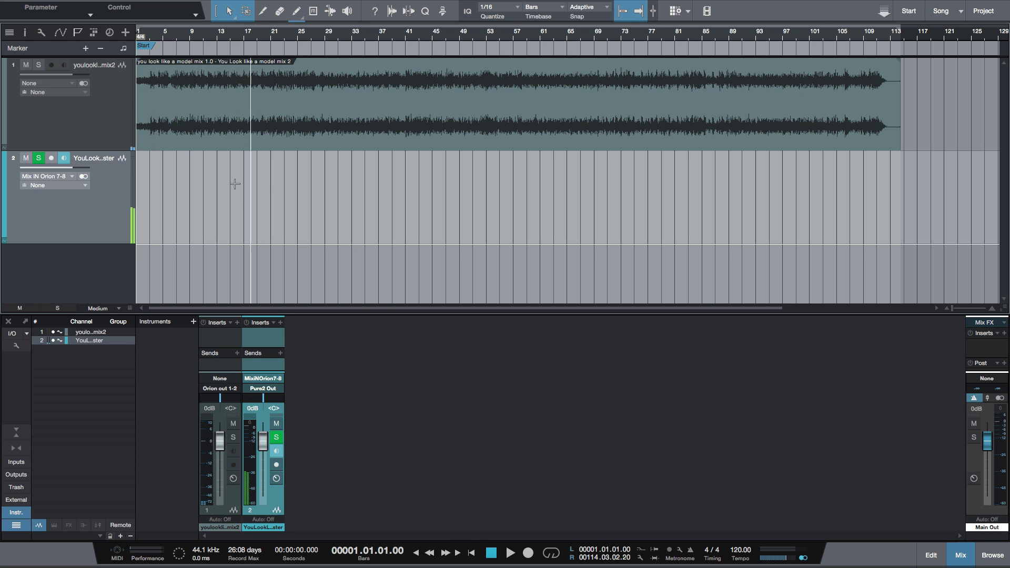
Arm track 2 and record the mix onto it from bar 1 to about bar 7.
click(52, 158)
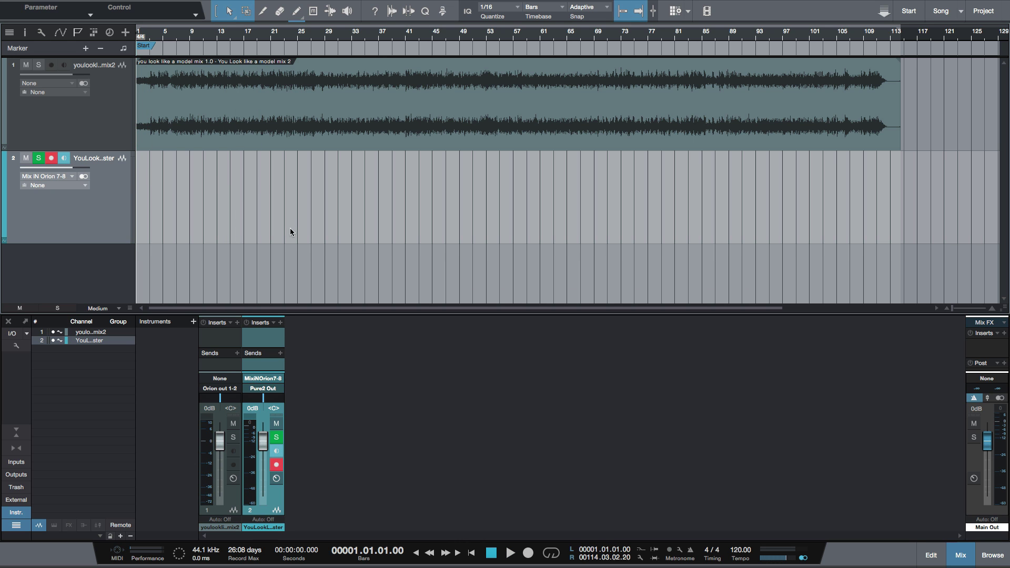
click(86, 136)
click(119, 208)
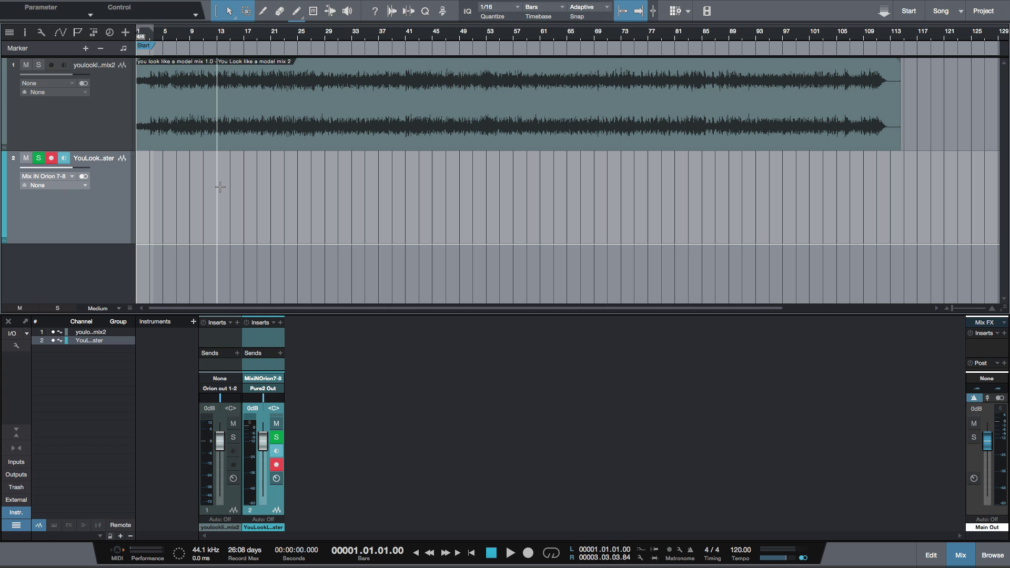
key(KP_Multiply)
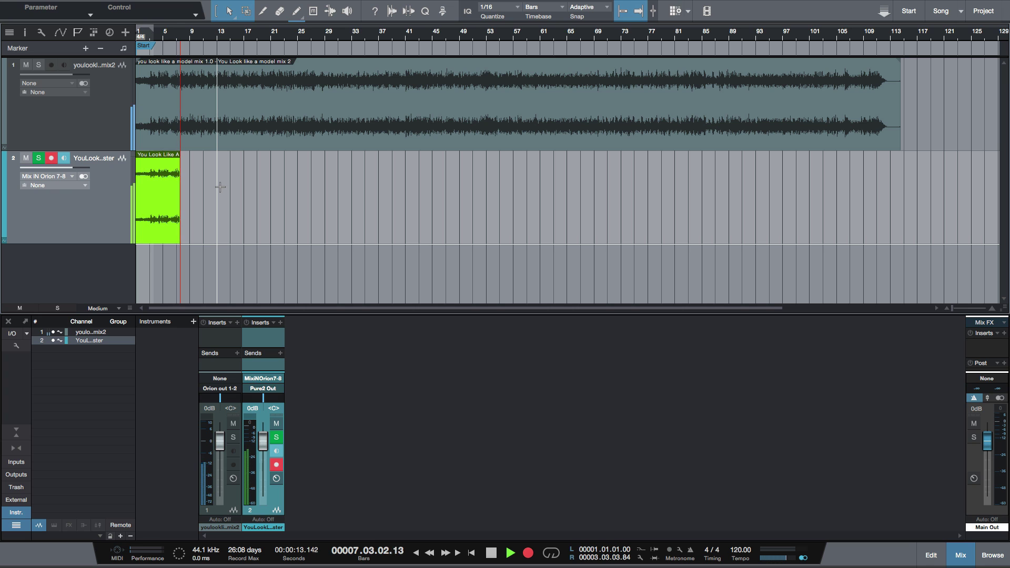
key(space)
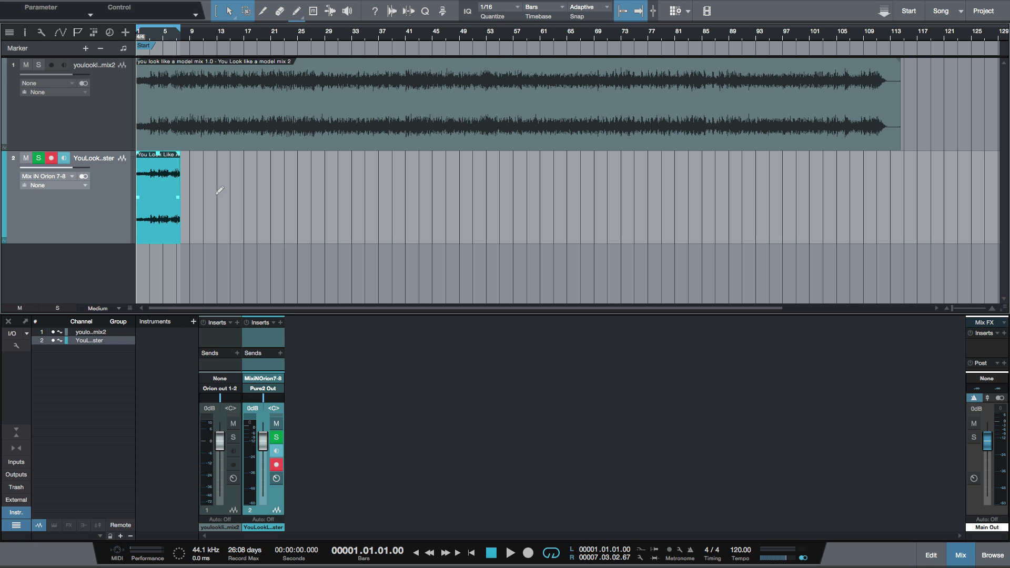
key(super+alt+e)
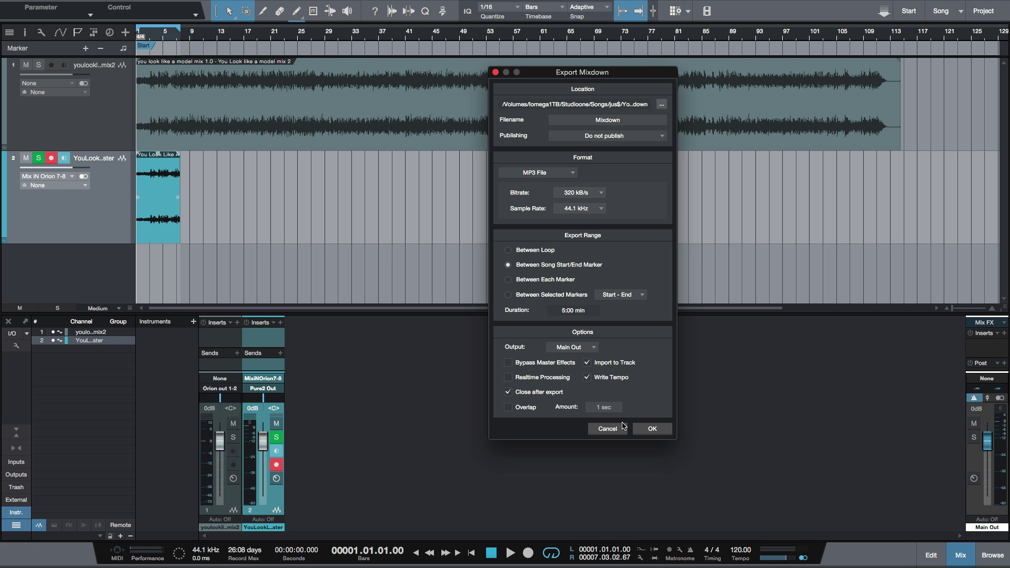
click(604, 430)
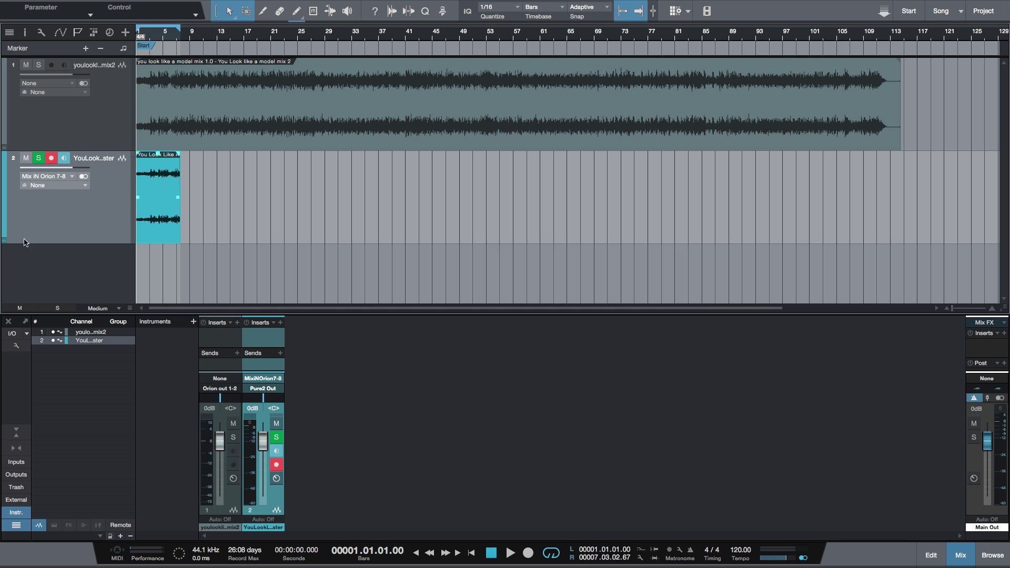
Disarm and solo track 2, then preview Export Stems by Tracks and cancel.
click(51, 158)
click(39, 158)
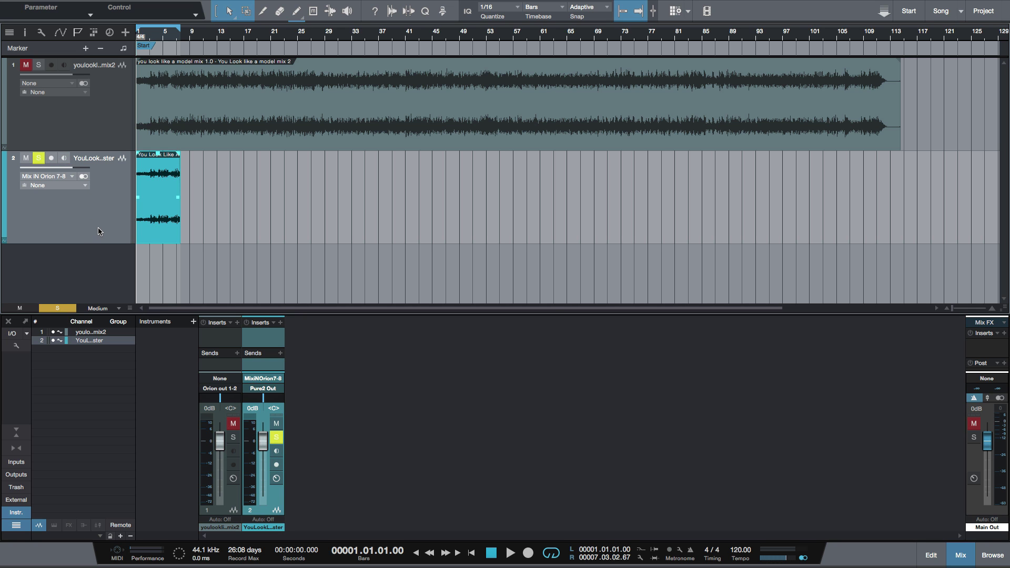
key(super+shift+e)
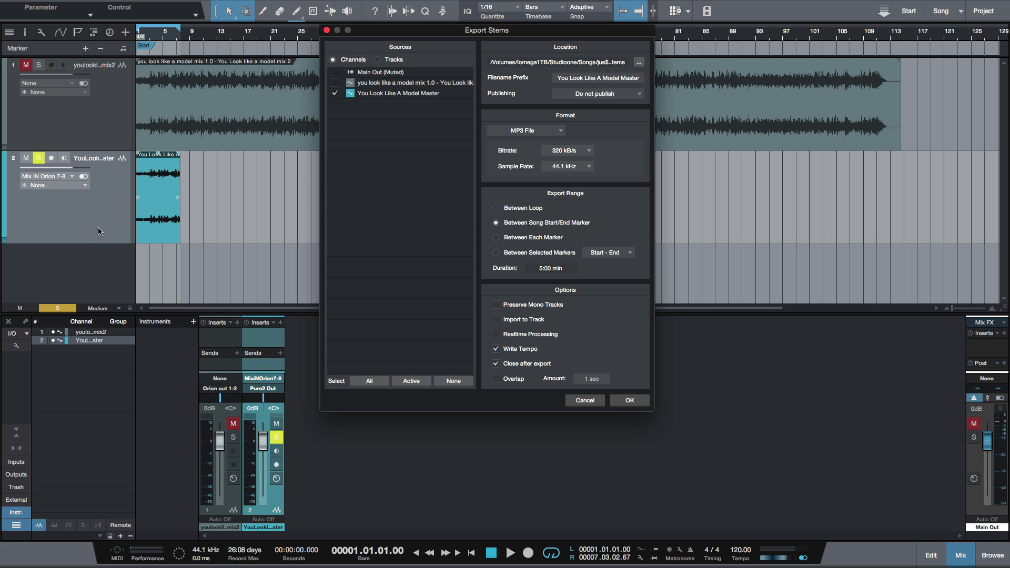
click(377, 60)
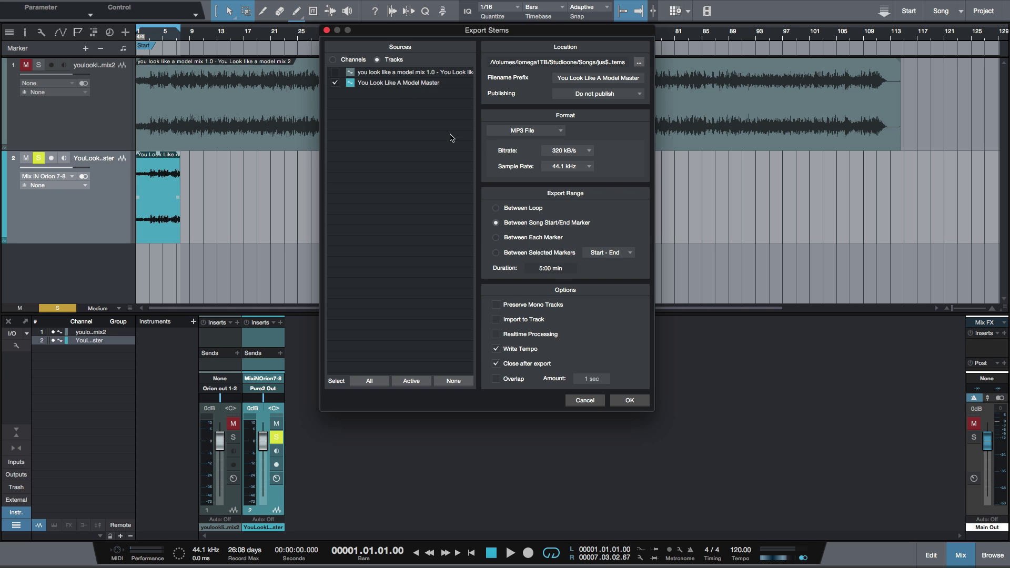
click(585, 400)
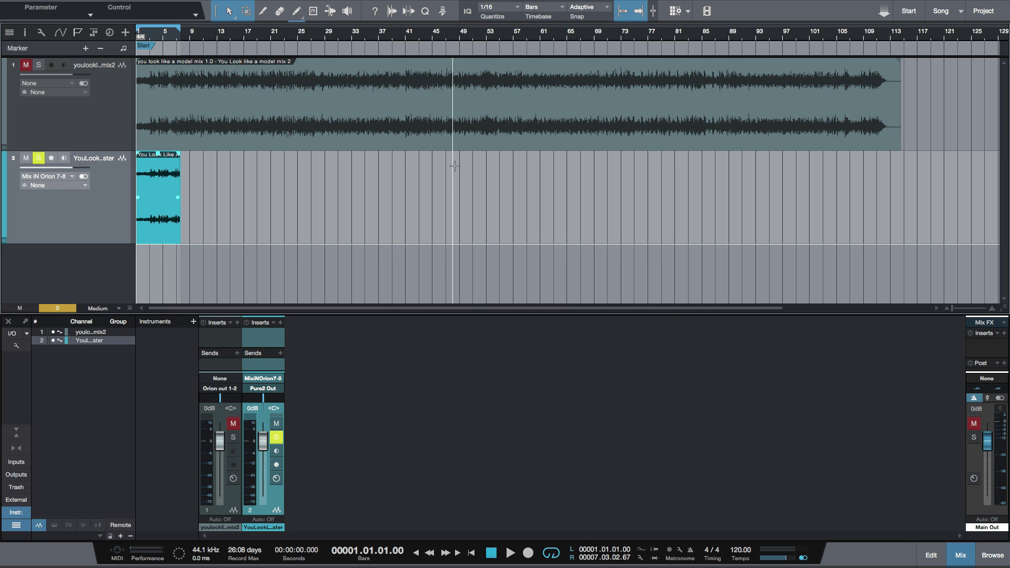
key(super+e)
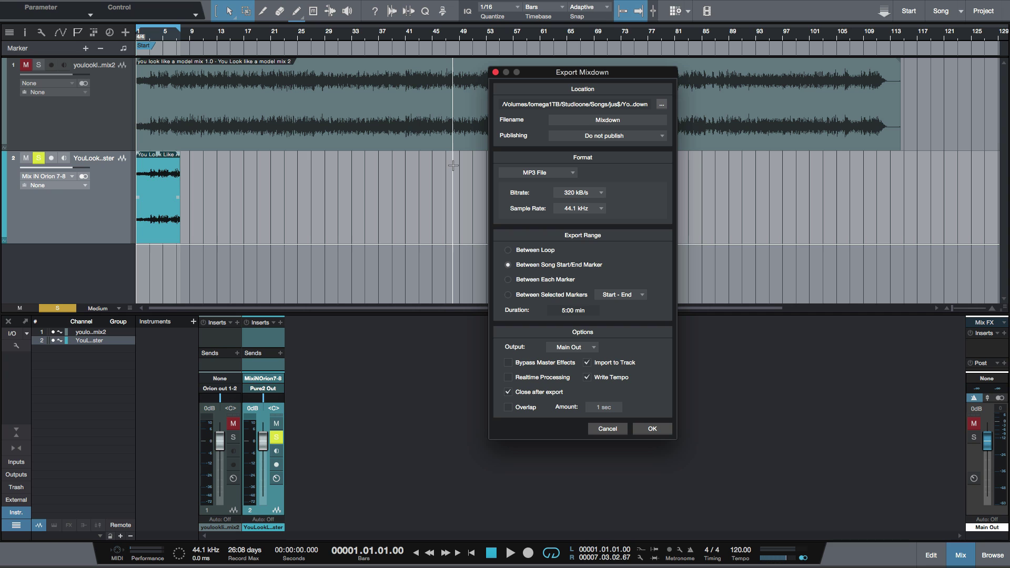
click(611, 429)
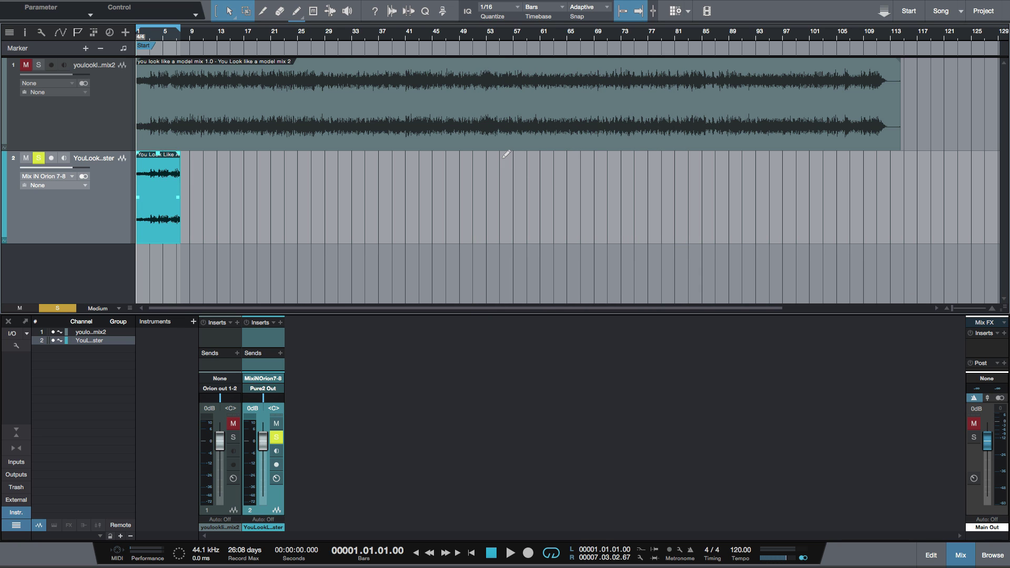
key(super+shift+e)
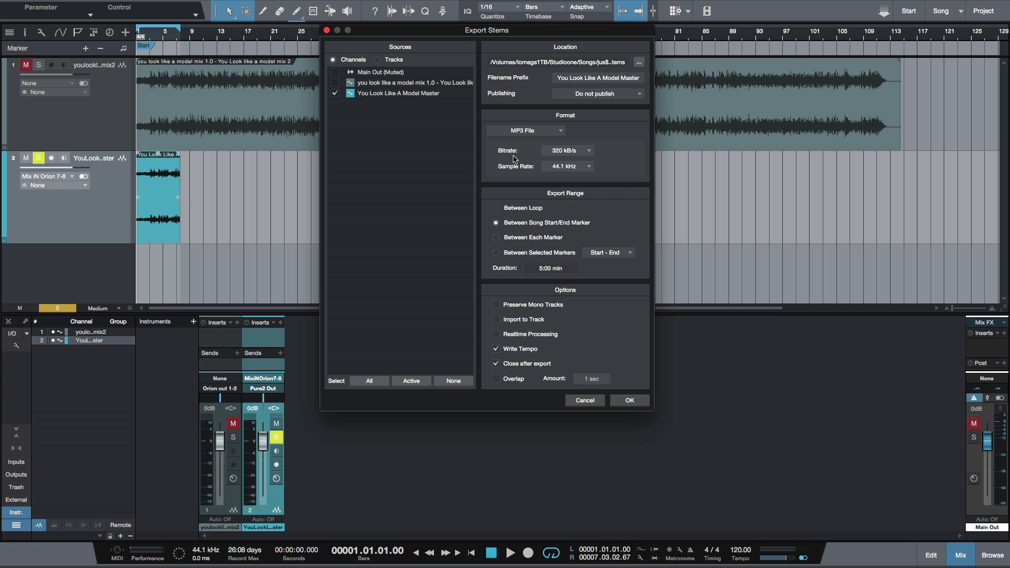
click(586, 402)
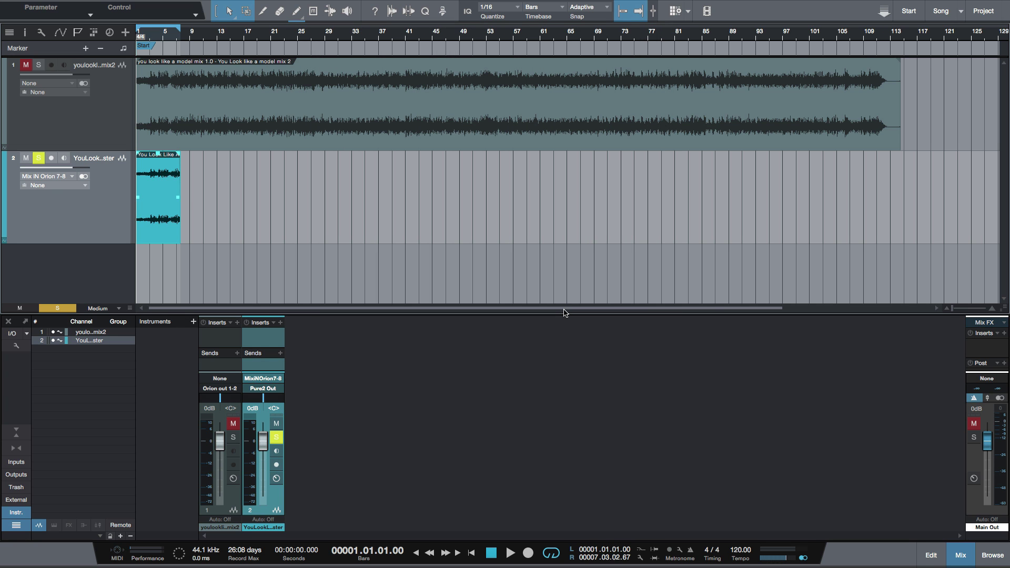